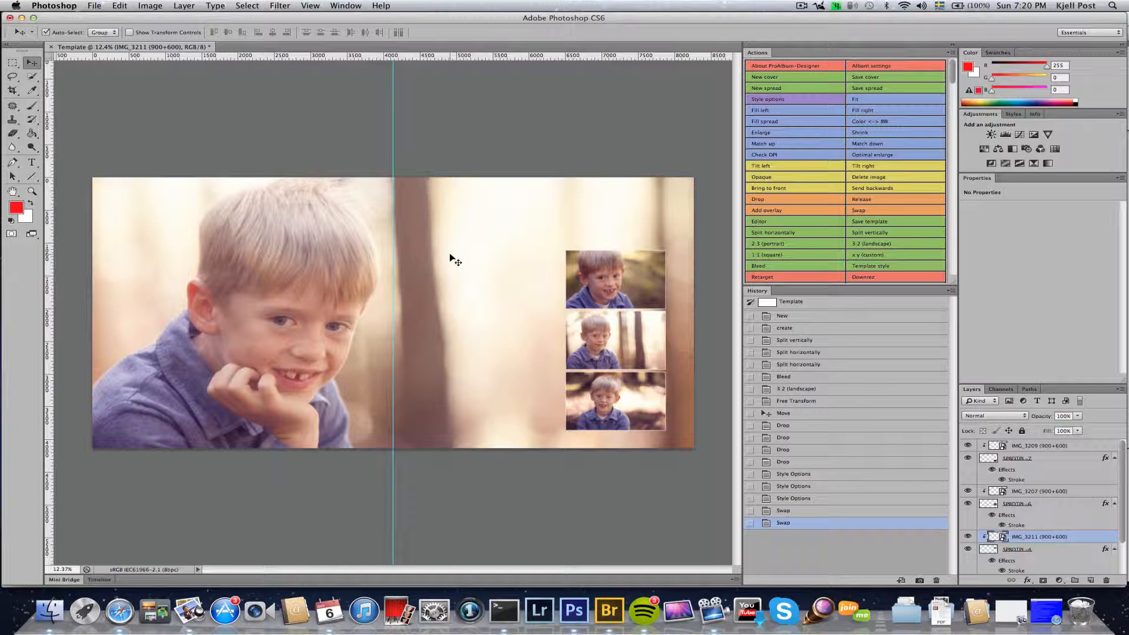
# - Close the current template without saving it and start a new template in the album template editor
pyautogui.press('super+w')
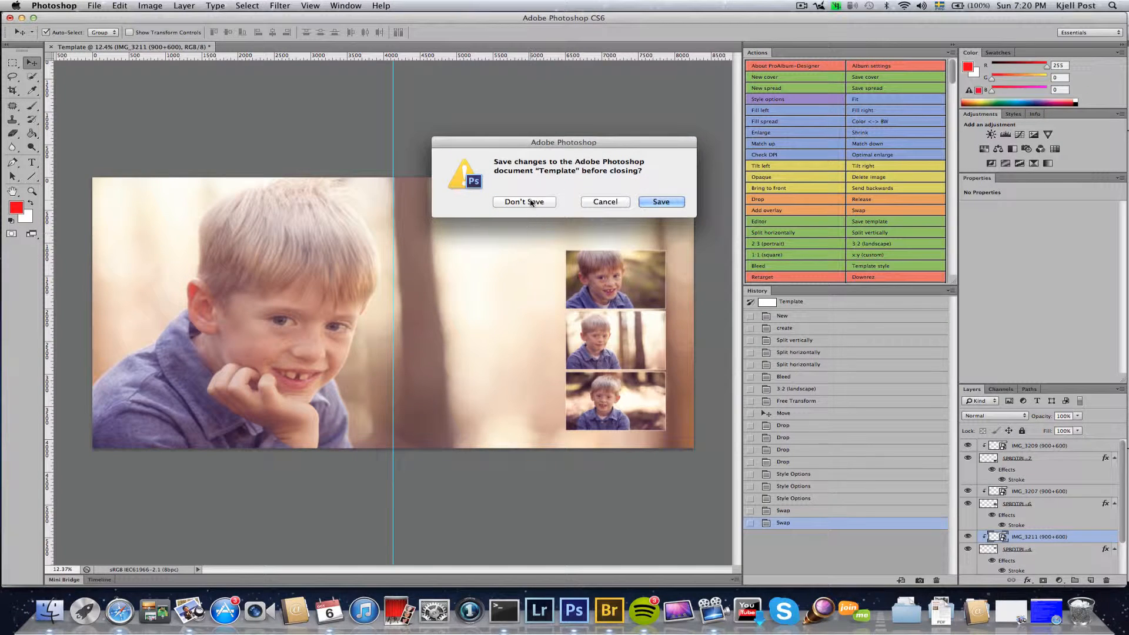
pyautogui.click(532, 201)
pyautogui.click(772, 223)
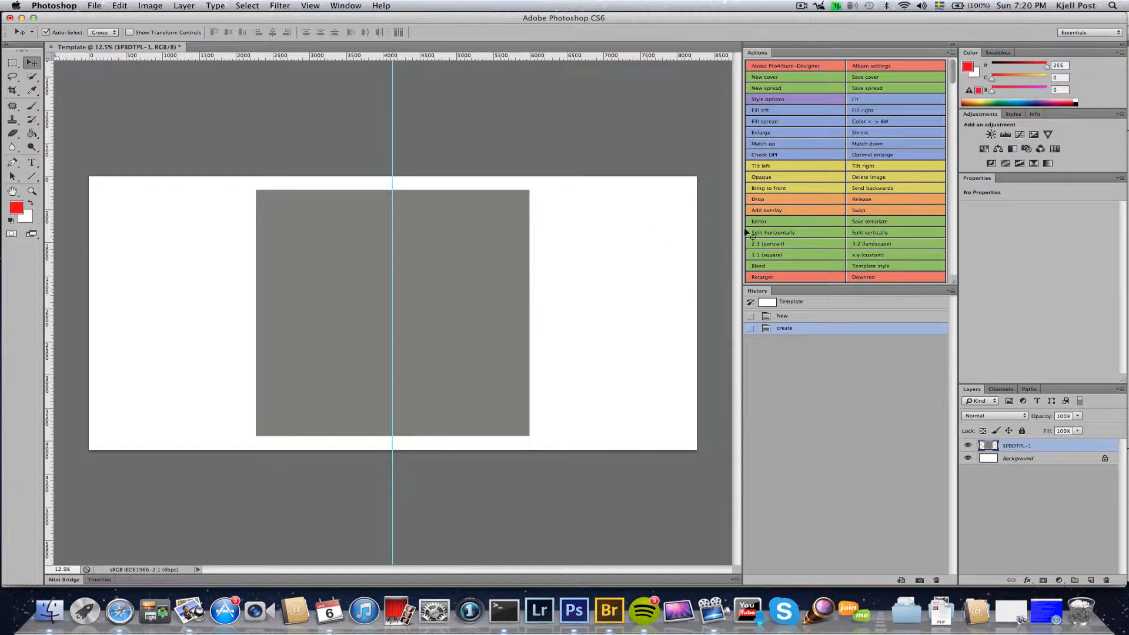
# - Split the frame vertically, then split the right half horizontally twice to make three stacked frames
pyautogui.click(863, 234)
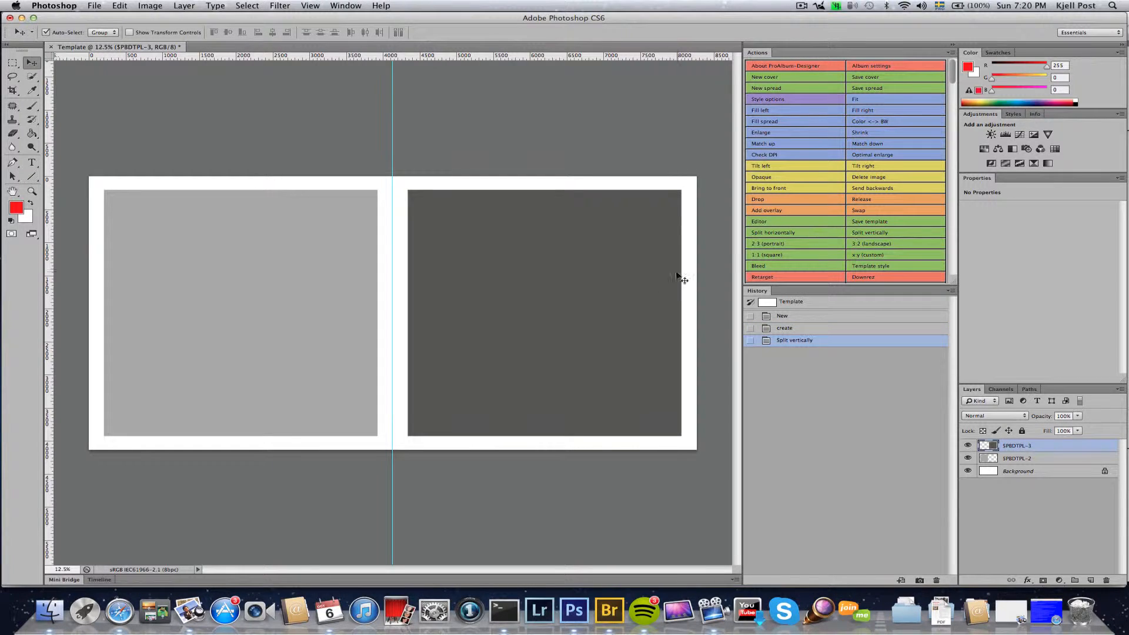
pyautogui.click(801, 235)
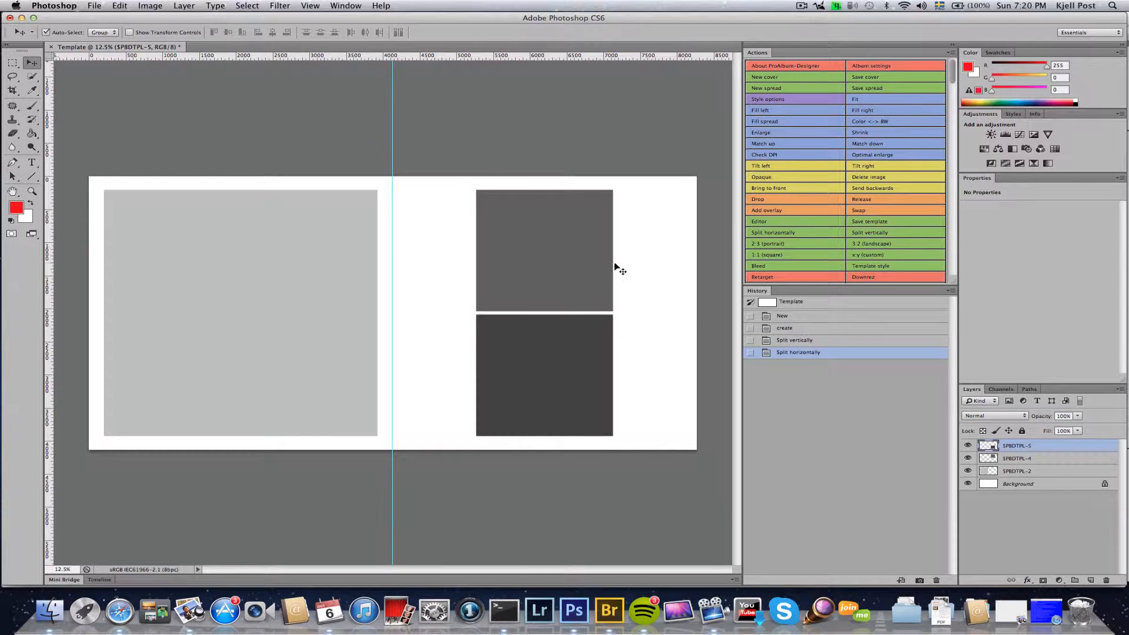
pyautogui.click(577, 270)
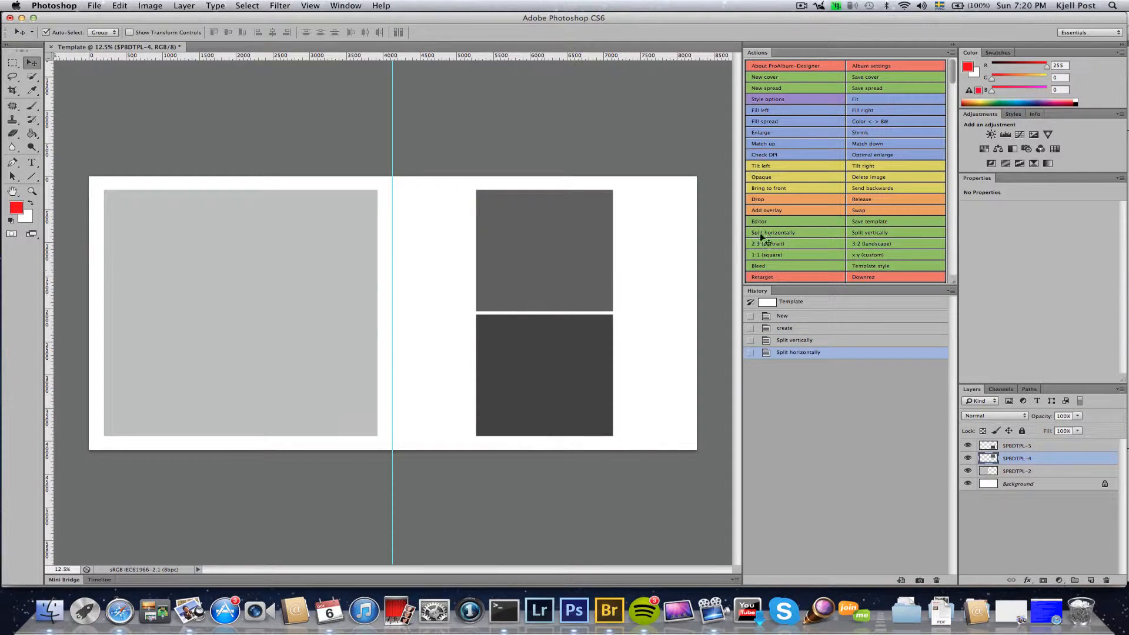
pyautogui.click(792, 234)
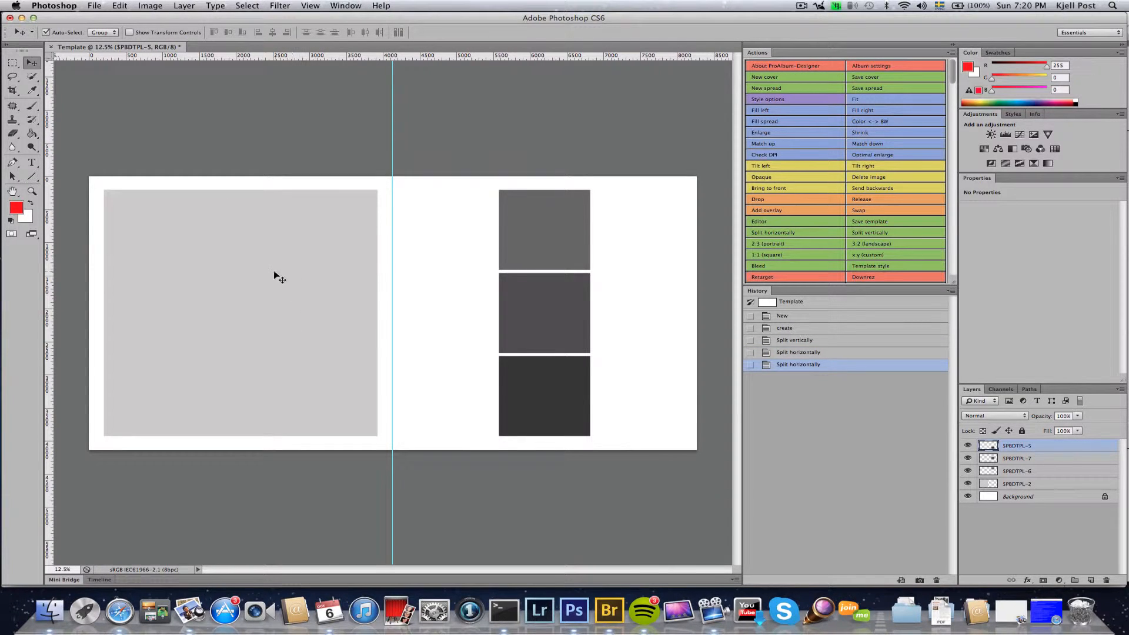
# - Bleed the large left frame in all four directions (N, S, W and E) so it fills the spread
pyautogui.click(771, 268)
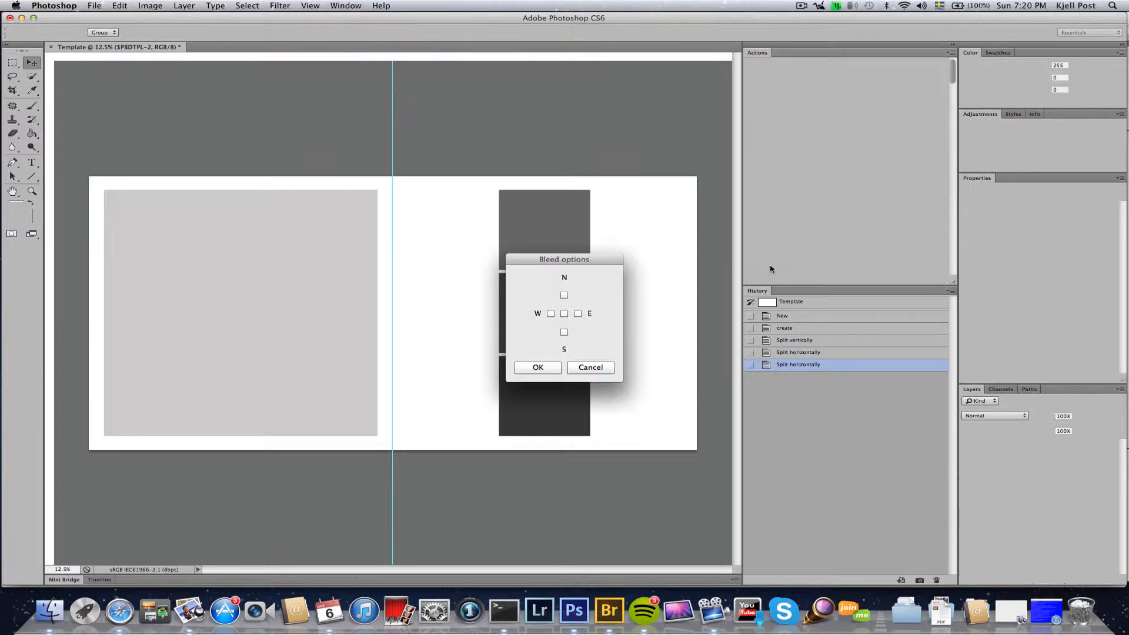
pyautogui.click(577, 314)
pyautogui.click(550, 314)
pyautogui.click(563, 295)
pyautogui.click(565, 334)
pyautogui.click(537, 367)
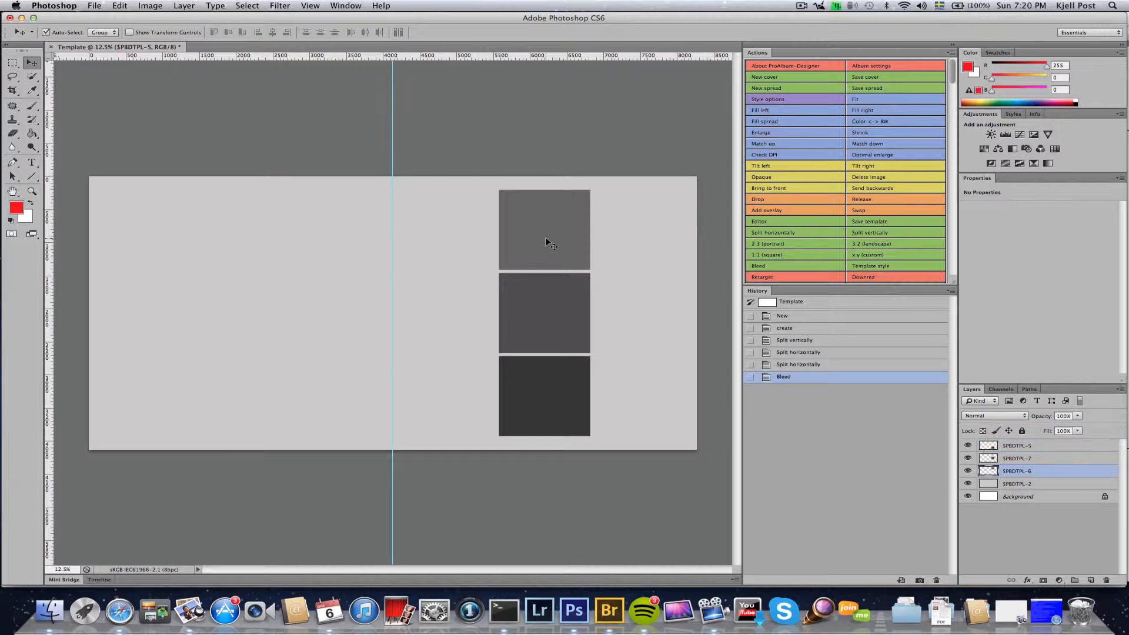
# - Give all three stacked frames the 3:2 landscape proportion
pyautogui.keyDown('shift'); pyautogui.click(542, 319); pyautogui.keyUp('shift')
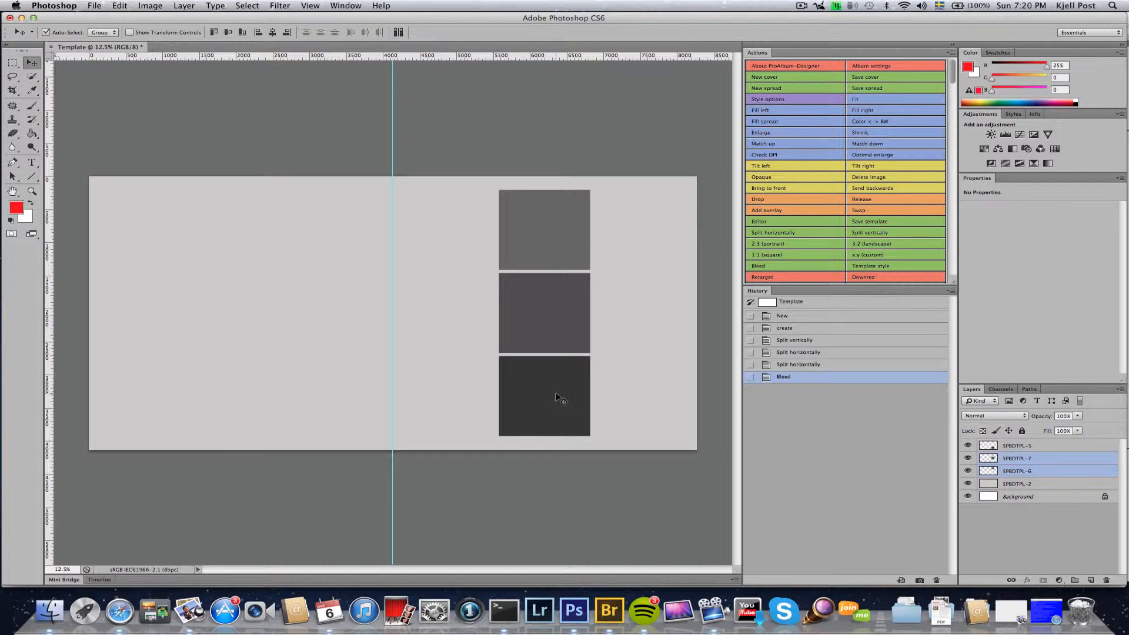
pyautogui.keyDown('shift'); pyautogui.click(556, 397); pyautogui.keyUp('shift')
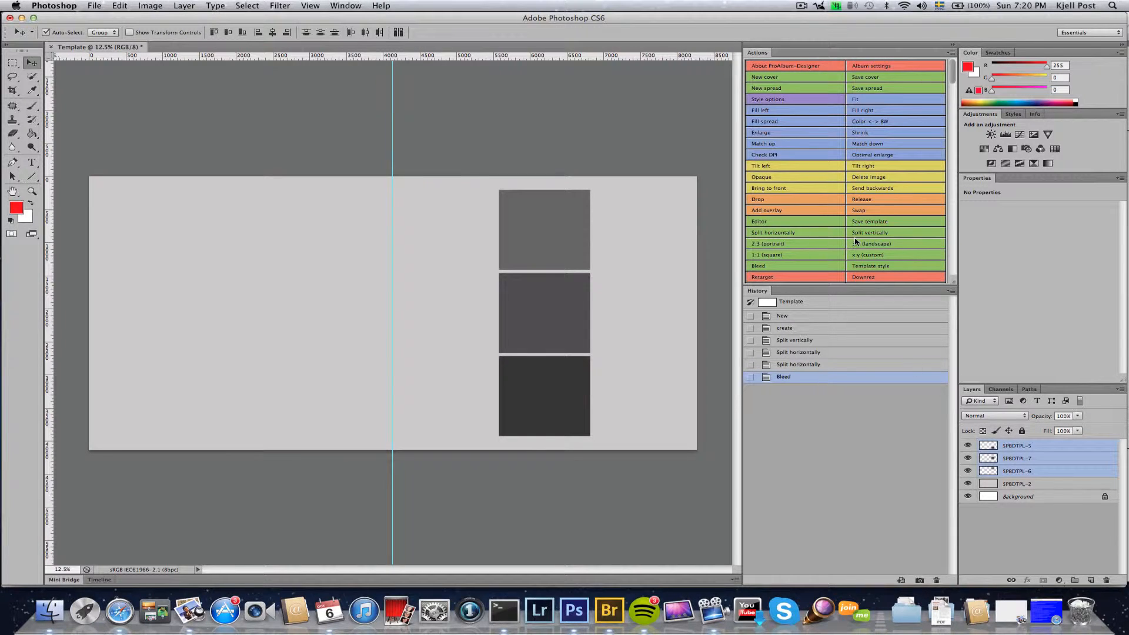
pyautogui.click(871, 245)
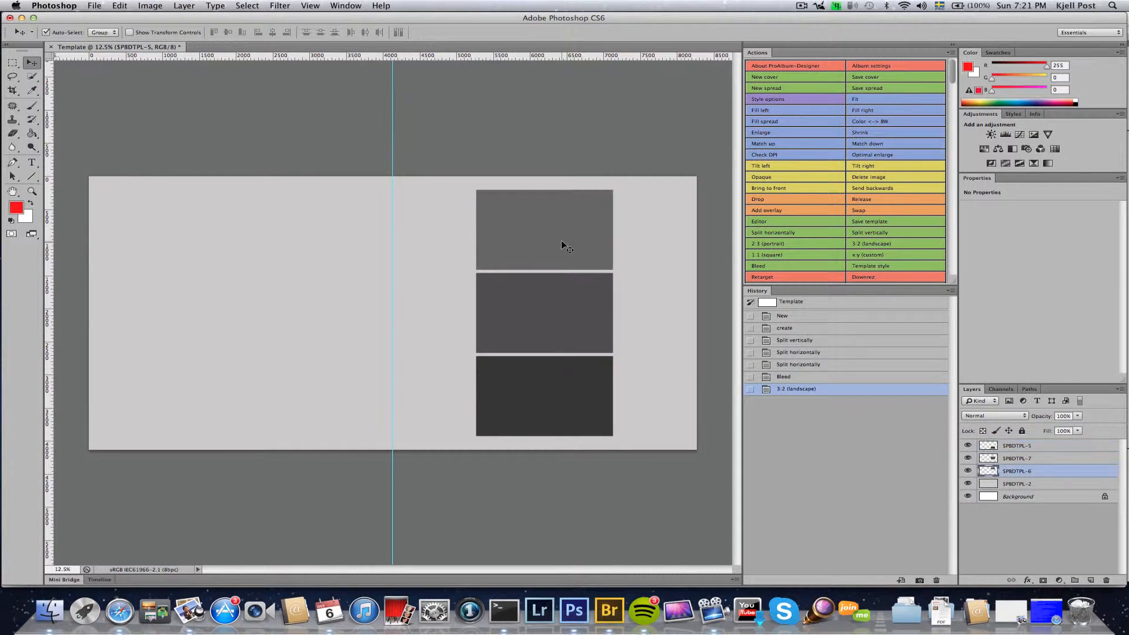
# - Scale the three stacked frames together to about 74% and move them about 599 px toward the spread's right edge and 45 px up
pyautogui.keyDown('shift'); pyautogui.click(567, 317); pyautogui.keyUp('shift')
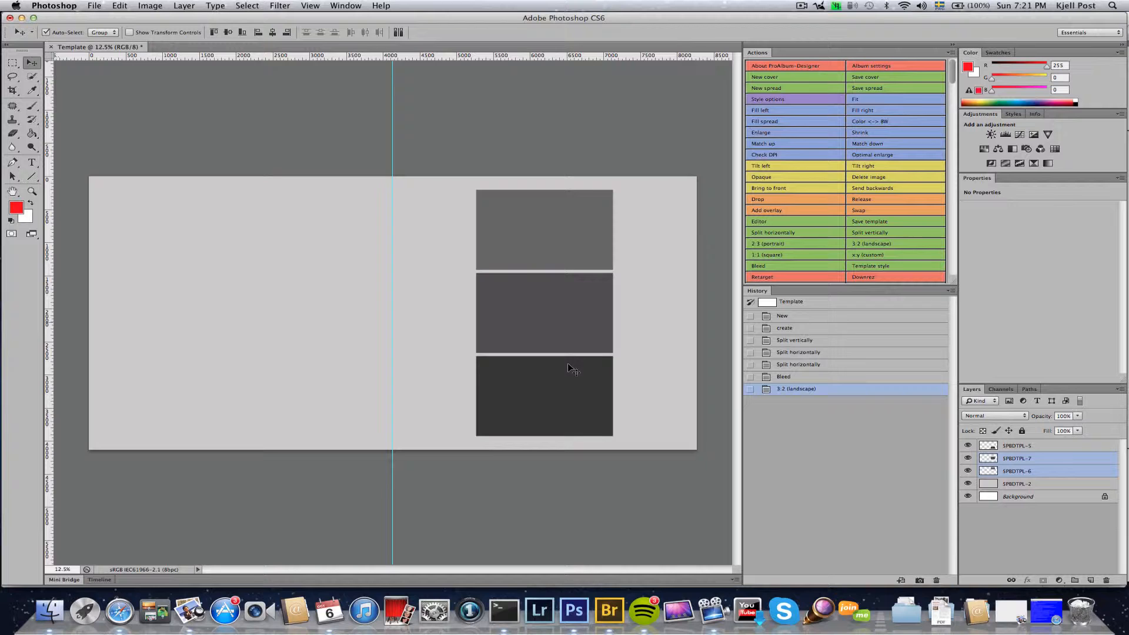
pyautogui.keyDown('shift'); pyautogui.click(573, 399); pyautogui.keyUp('shift')
pyautogui.press('super+t')
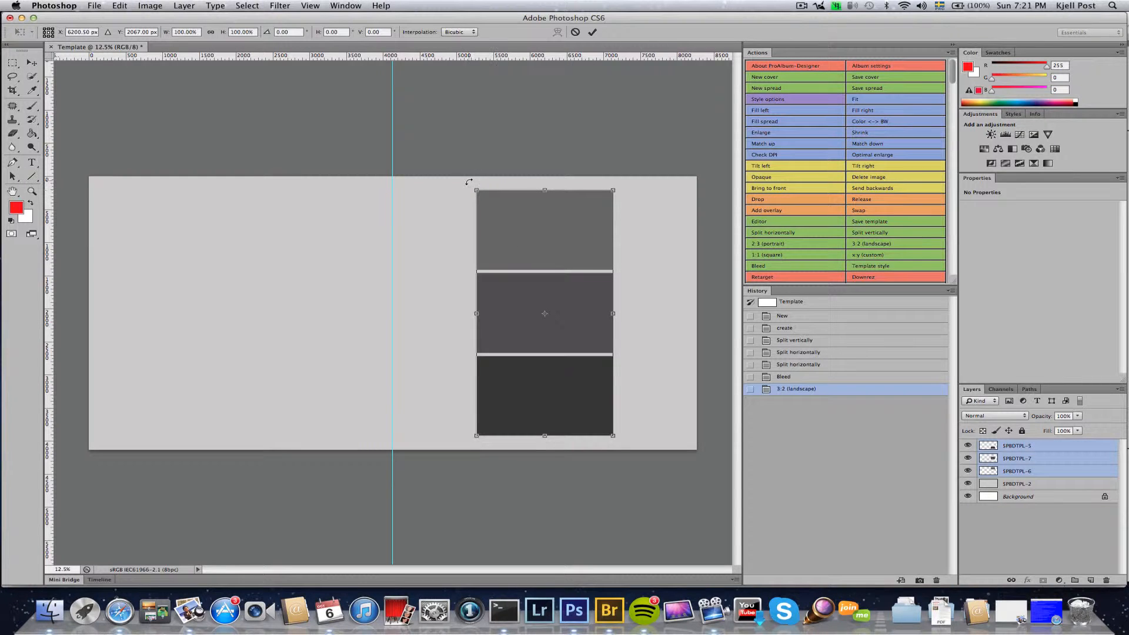
pyautogui.moveTo(476, 190); pyautogui.dragTo(527, 252)
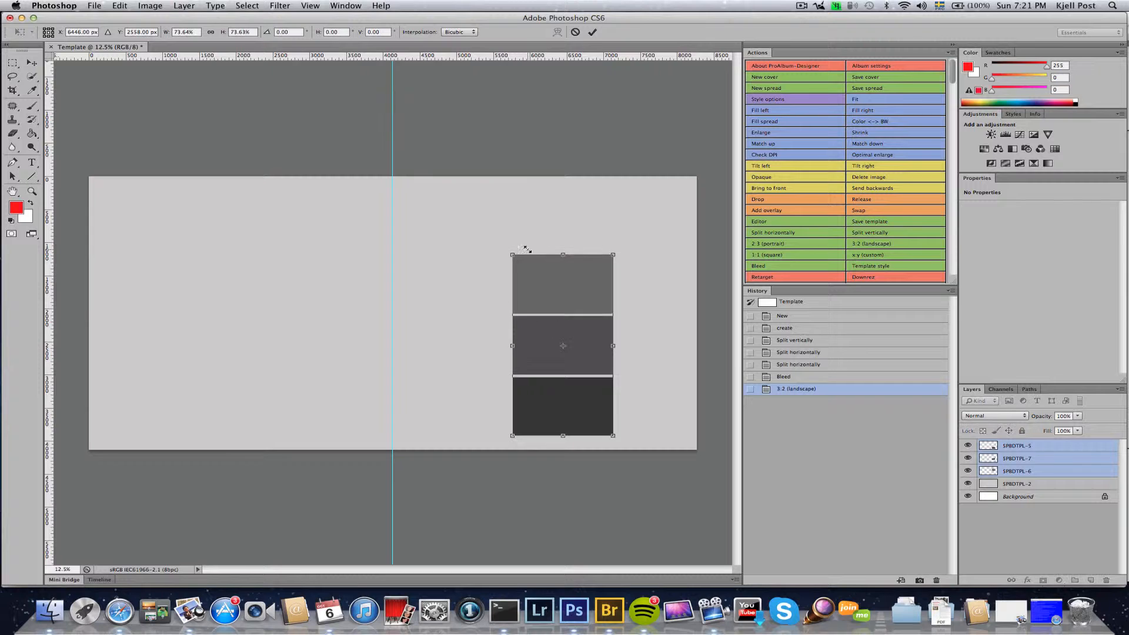
pyautogui.click(592, 33)
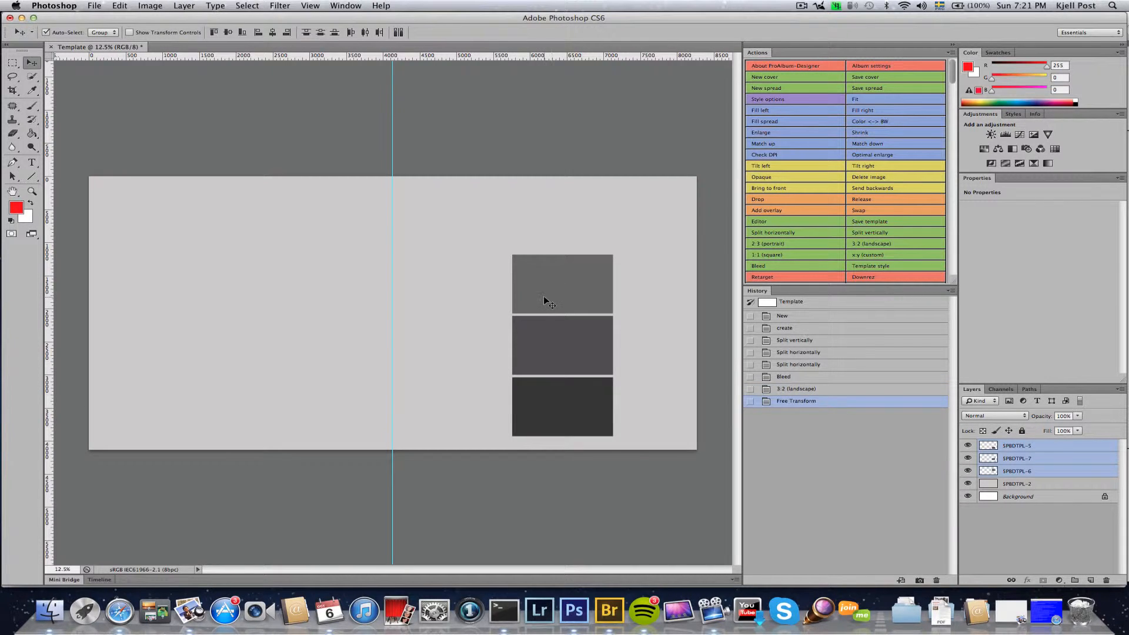
pyautogui.moveTo(544, 297); pyautogui.dragTo(587, 293)
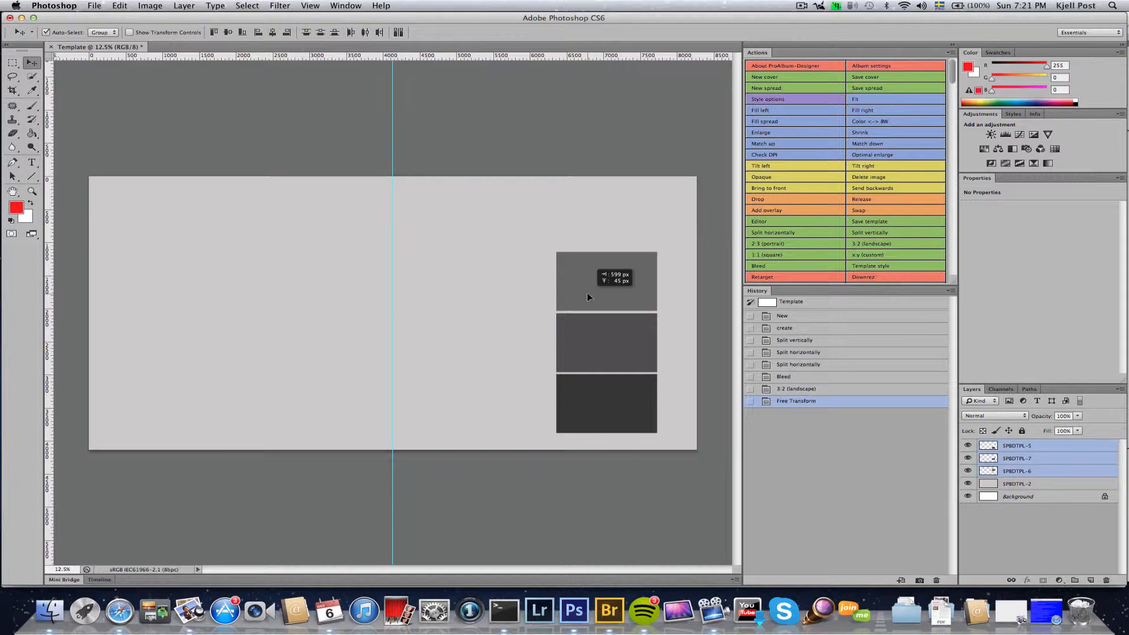
pyautogui.moveTo(587, 293); pyautogui.dragTo(587, 293)
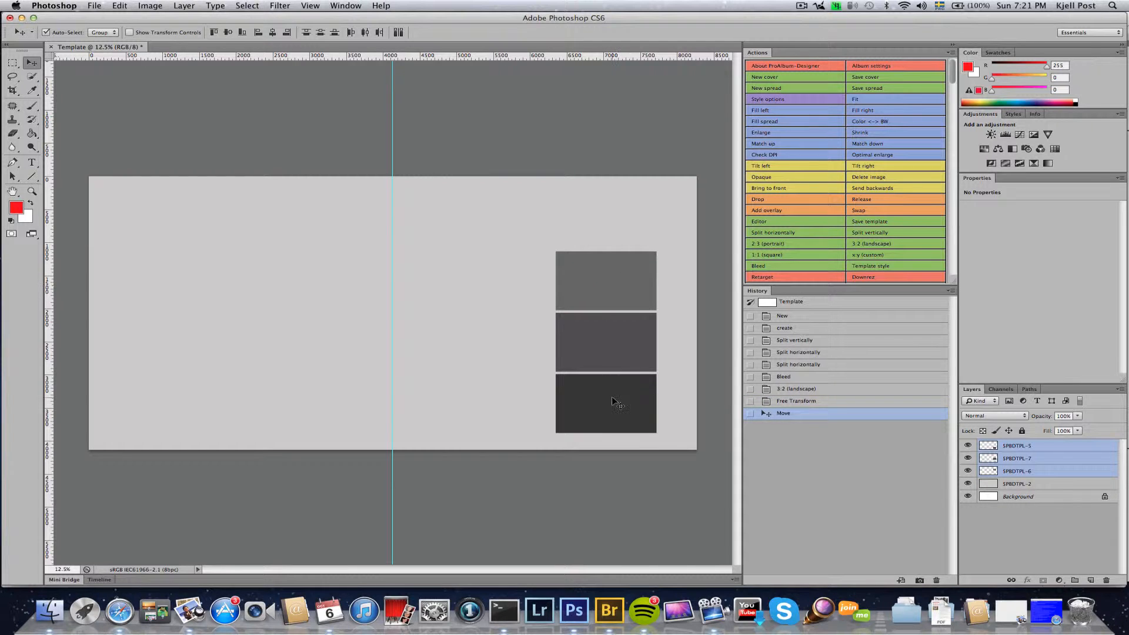
# - Try splitting the top stacked frame vertically, then revert the template to the state before the split
pyautogui.click(603, 274)
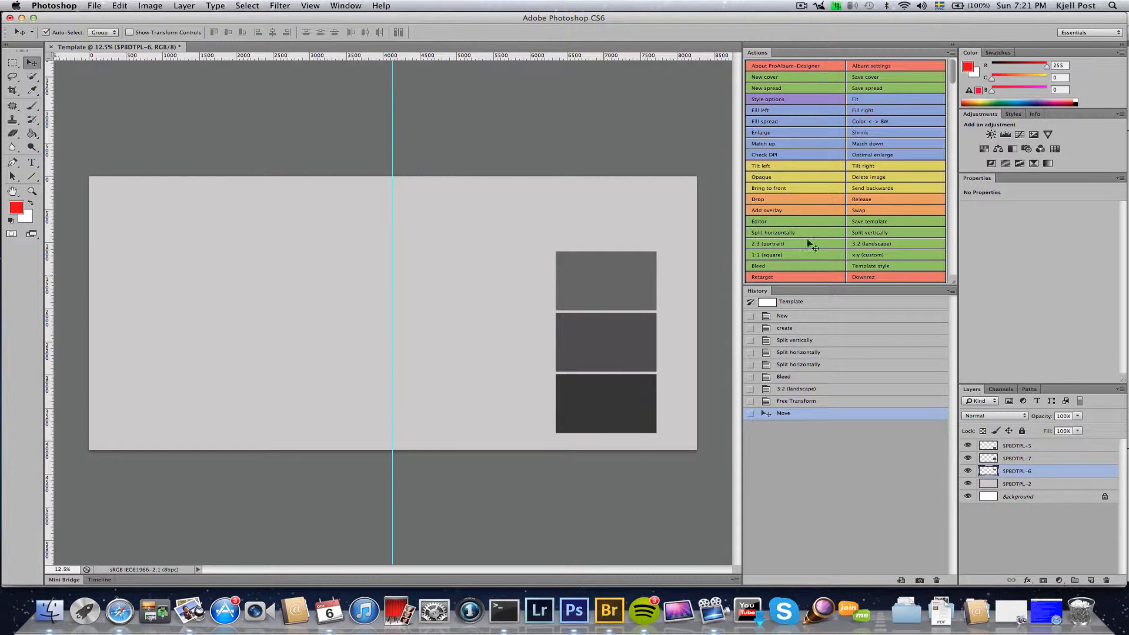
pyautogui.click(865, 234)
pyautogui.click(865, 233)
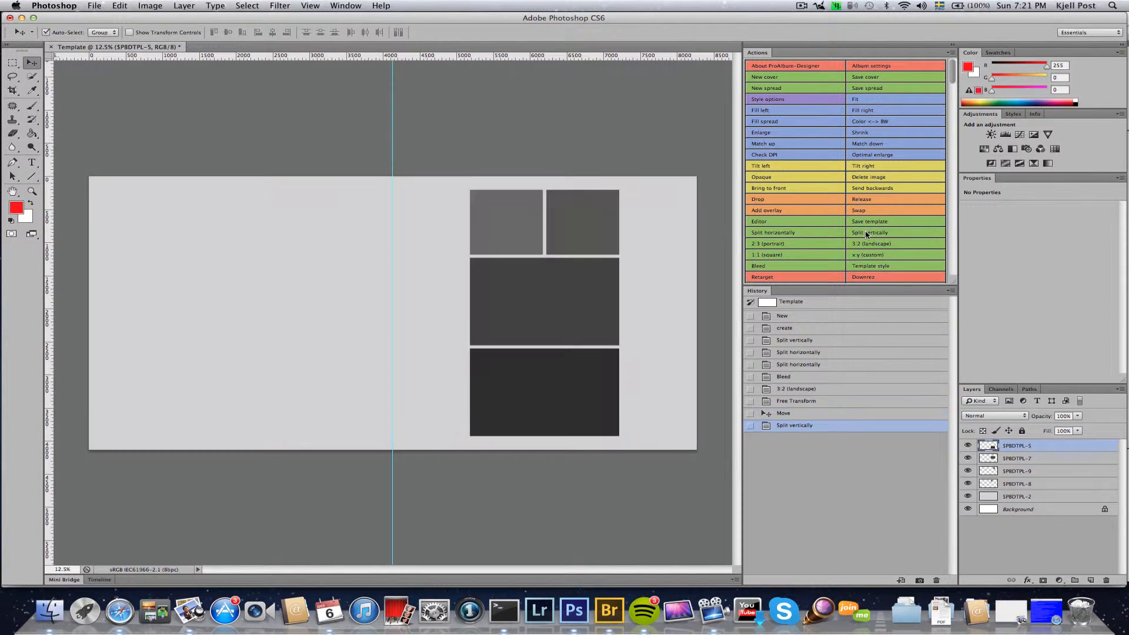
pyautogui.click(803, 415)
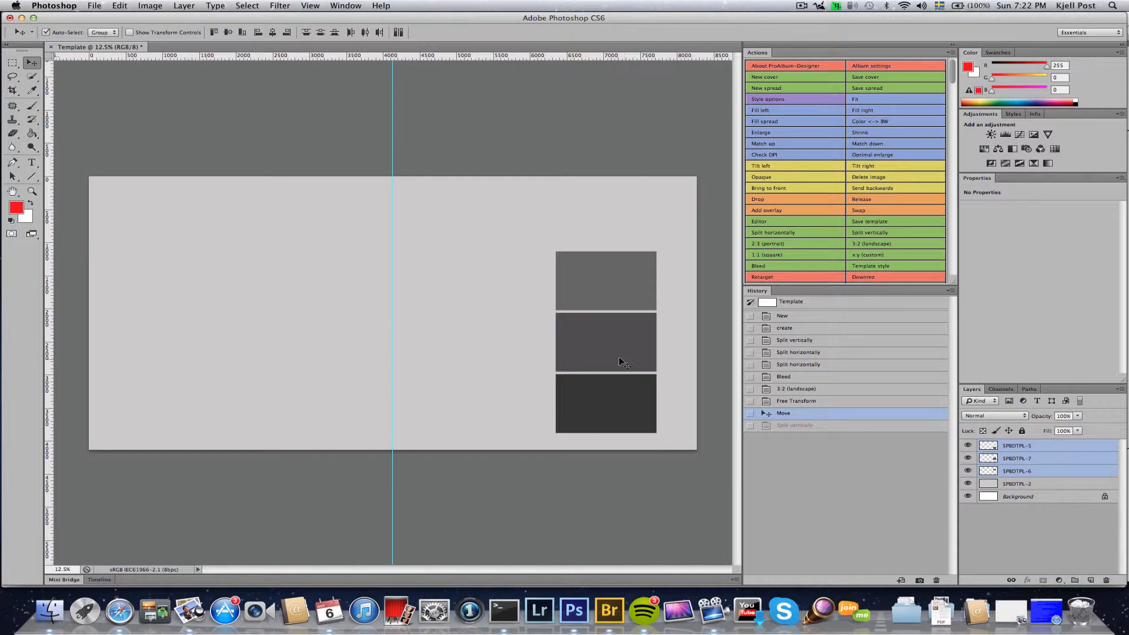
# - Move the three frames together slightly closer to the right edge, then shift the top and middle frames individually up and left
pyautogui.moveTo(620, 351); pyautogui.dragTo(635, 353)
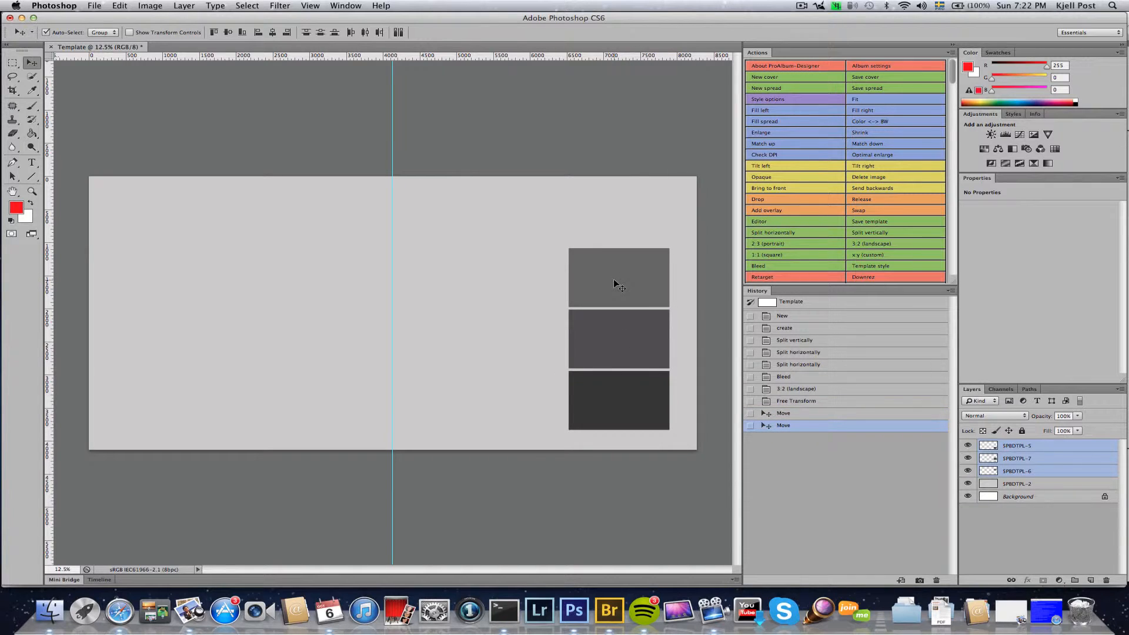
pyautogui.click(493, 319)
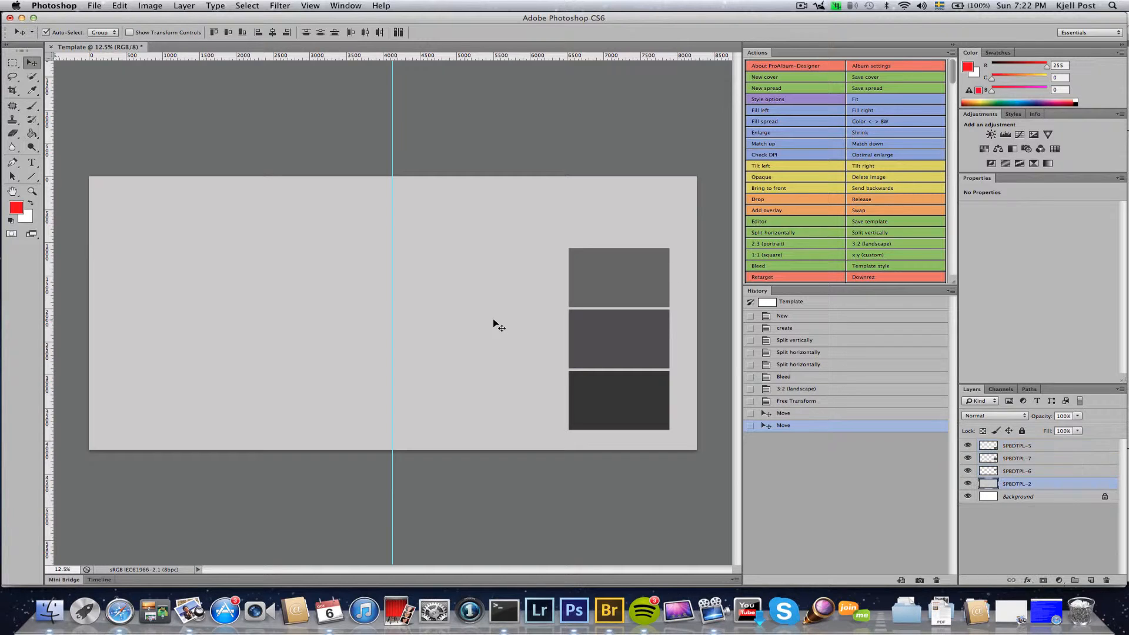
pyautogui.moveTo(598, 275); pyautogui.dragTo(583, 264)
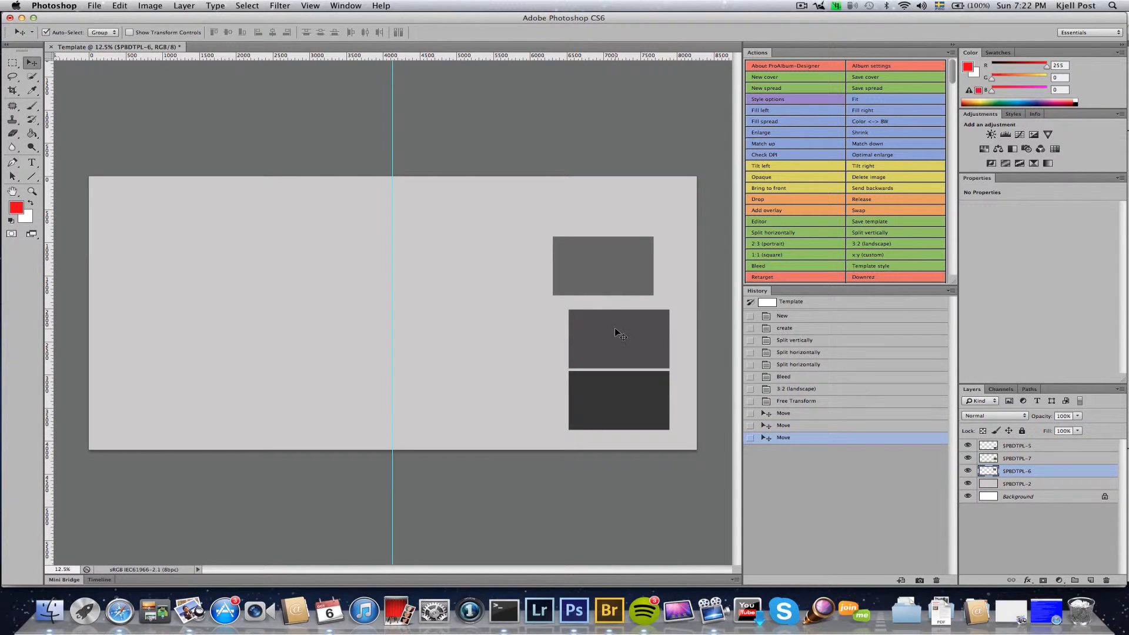
pyautogui.moveTo(614, 329); pyautogui.dragTo(608, 327)
# - Rotate the top stacked frame counterclockwise by about 9.9°
pyautogui.click(613, 270)
pyautogui.press('super+t')
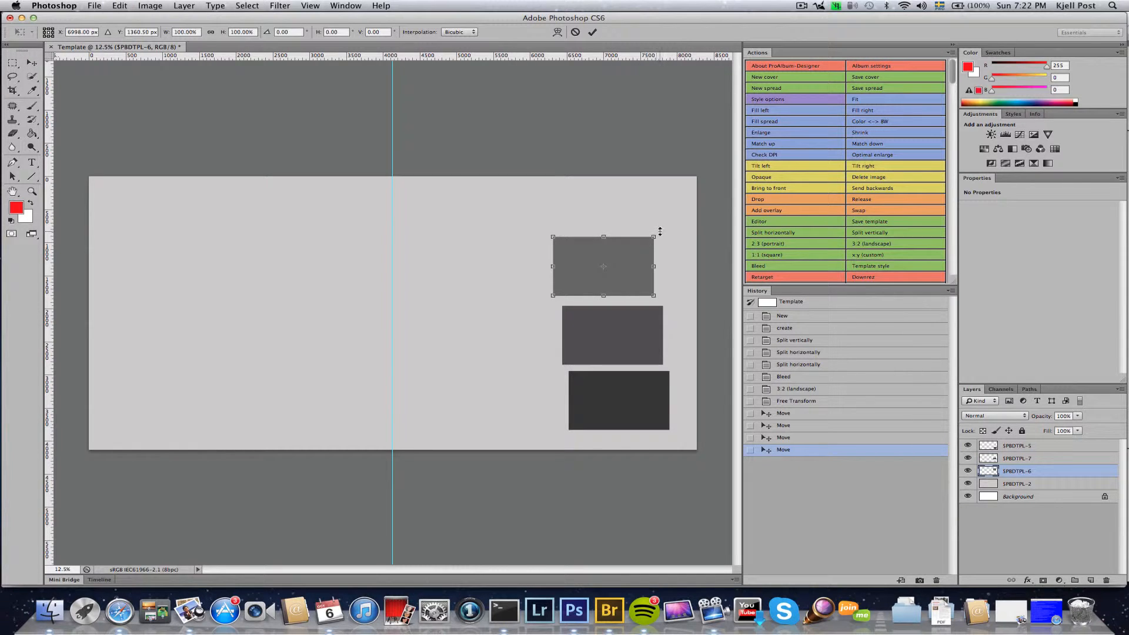
pyautogui.moveTo(659, 232); pyautogui.dragTo(652, 222)
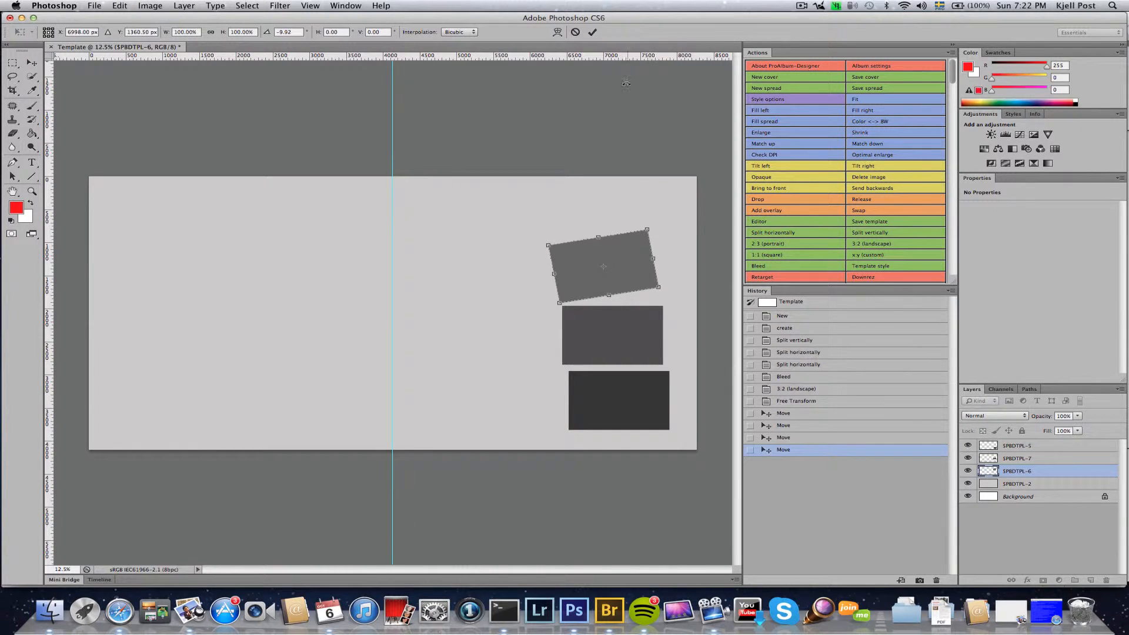
pyautogui.click(598, 33)
# - Rotate the middle stacked frame clockwise by about 10.3°
pyautogui.click(610, 346)
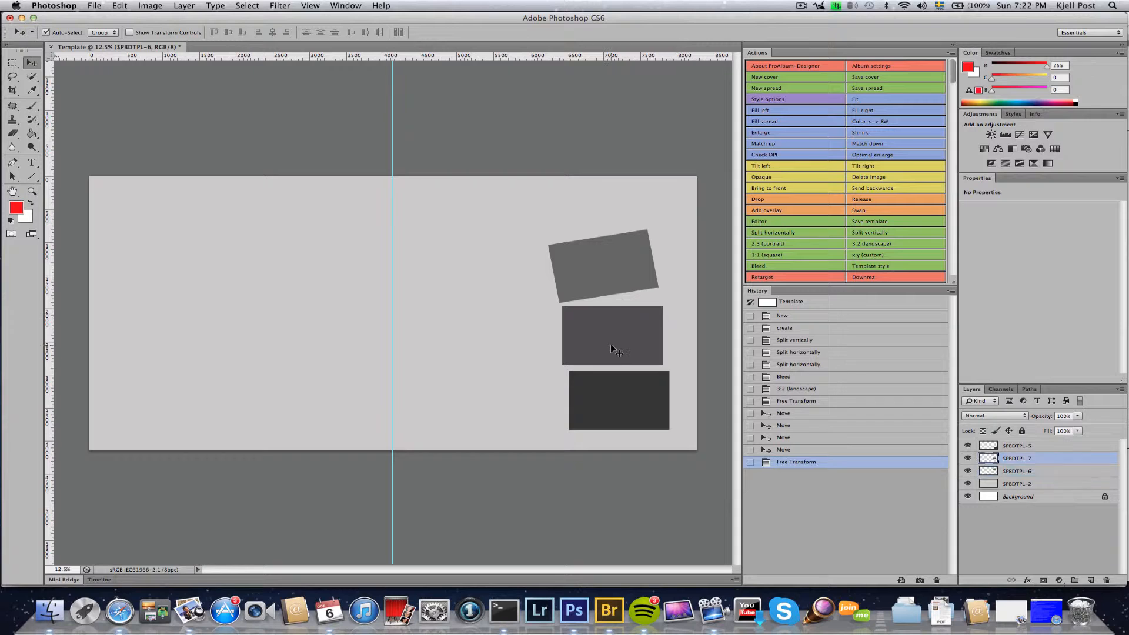
pyautogui.press('super+t')
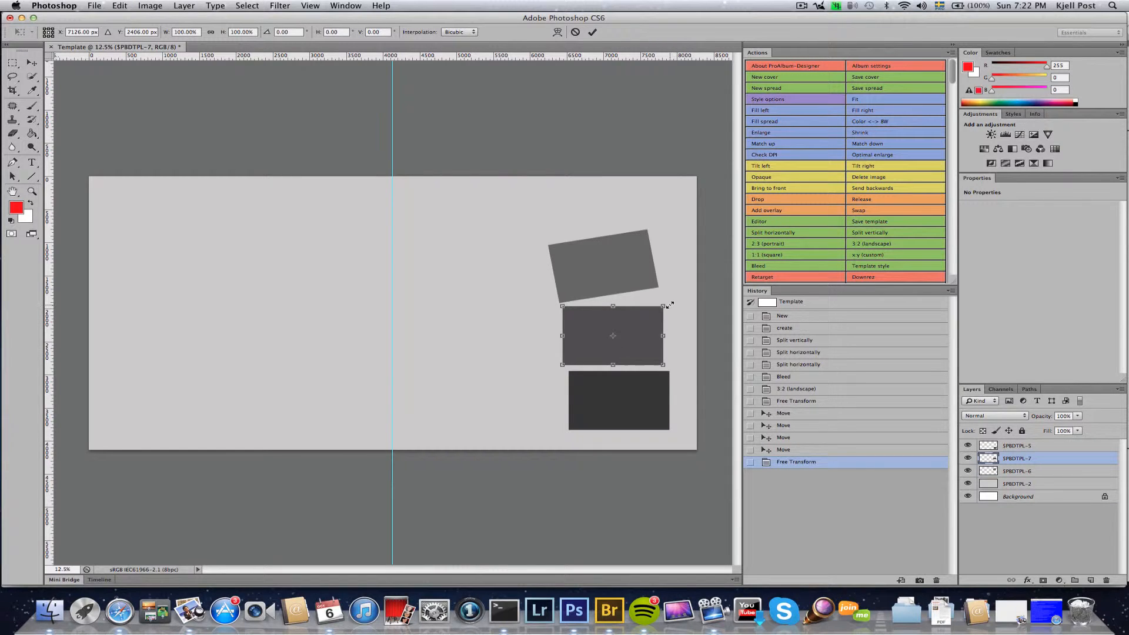
pyautogui.moveTo(670, 303); pyautogui.dragTo(671, 313)
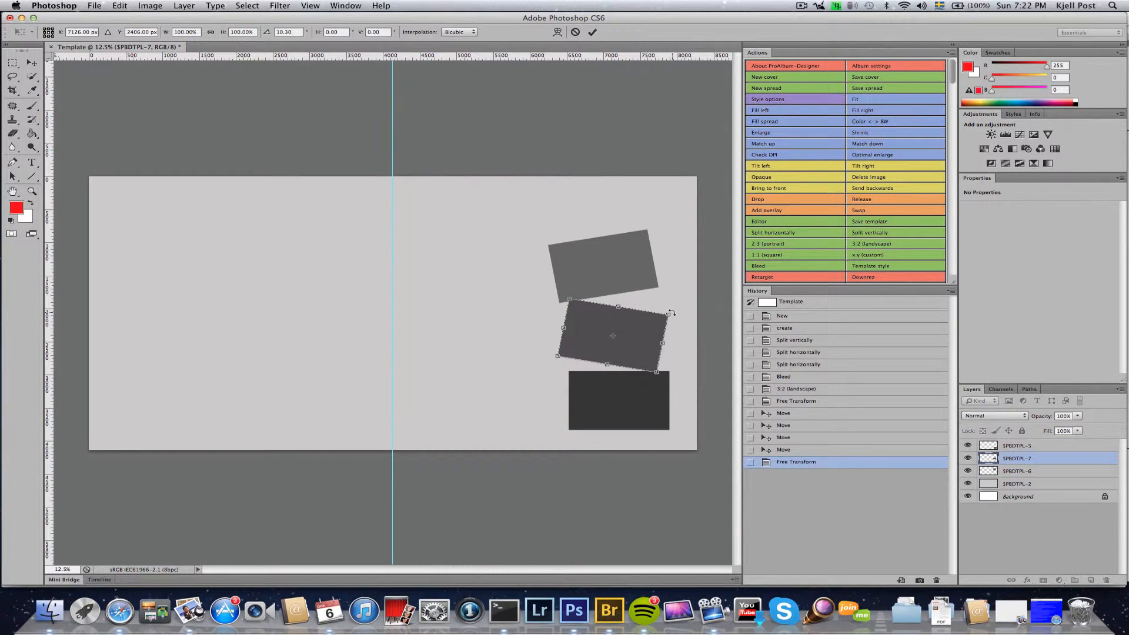
pyautogui.click(592, 32)
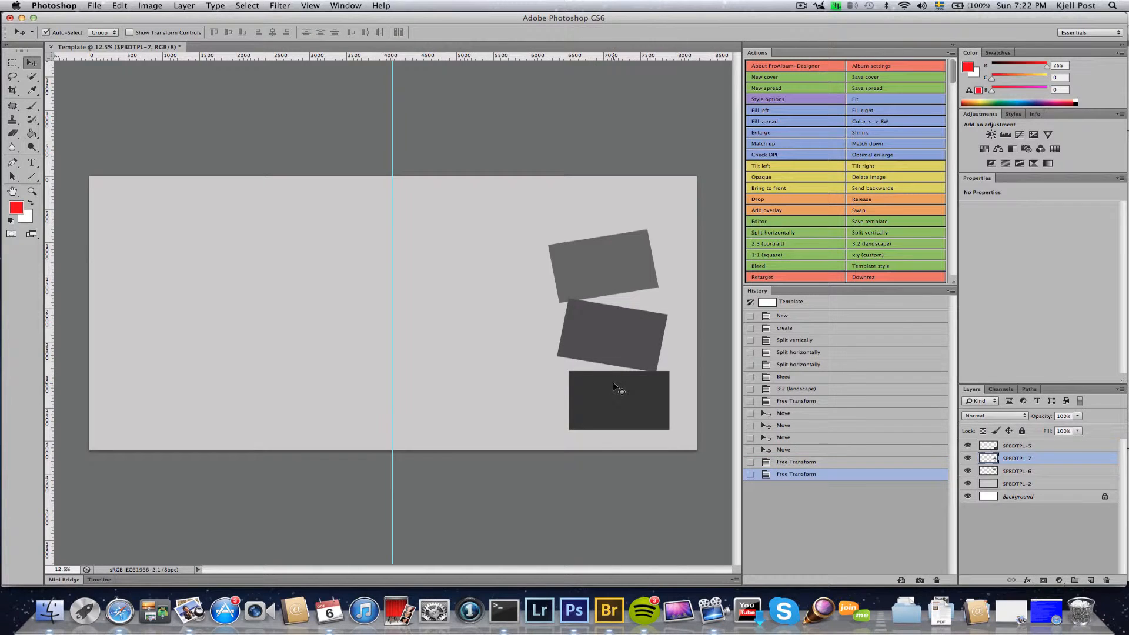
# - Move the bottom stacked frame slightly left and rotate it counterclockwise by about 8.1°
pyautogui.moveTo(612, 383); pyautogui.dragTo(602, 385)
pyautogui.press('super+t')
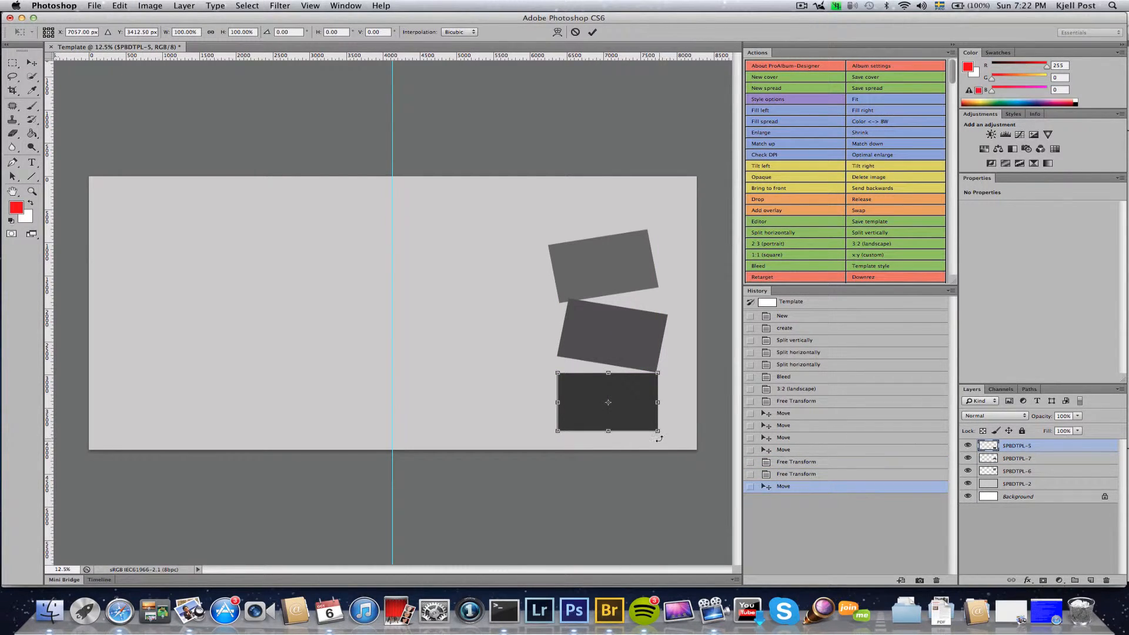
pyautogui.moveTo(659, 439); pyautogui.dragTo(668, 435)
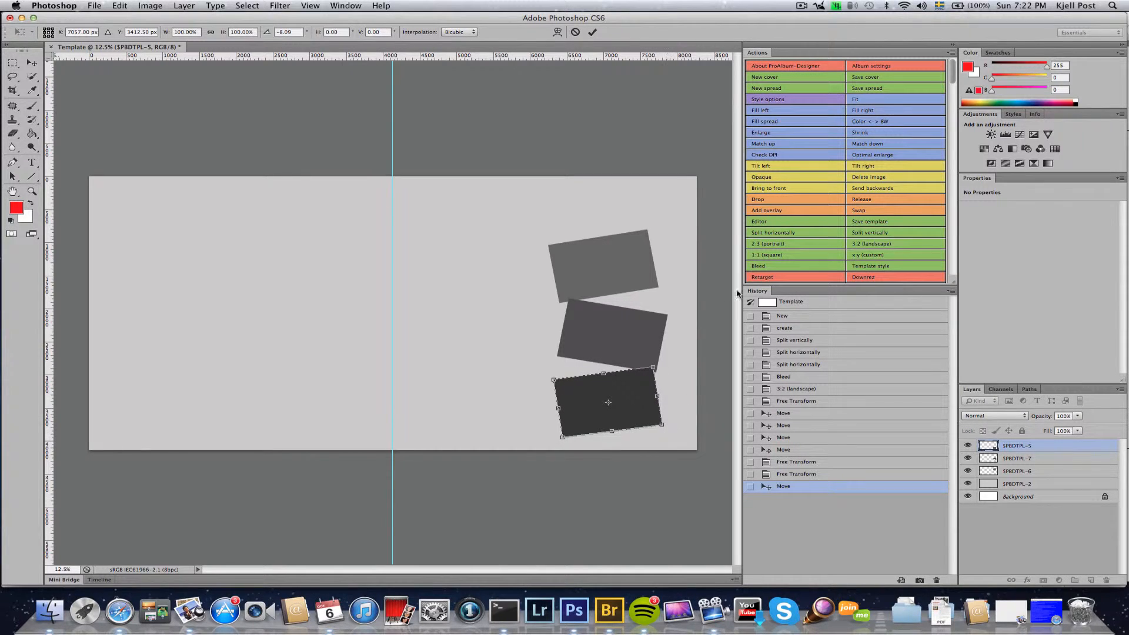
pyautogui.click(592, 32)
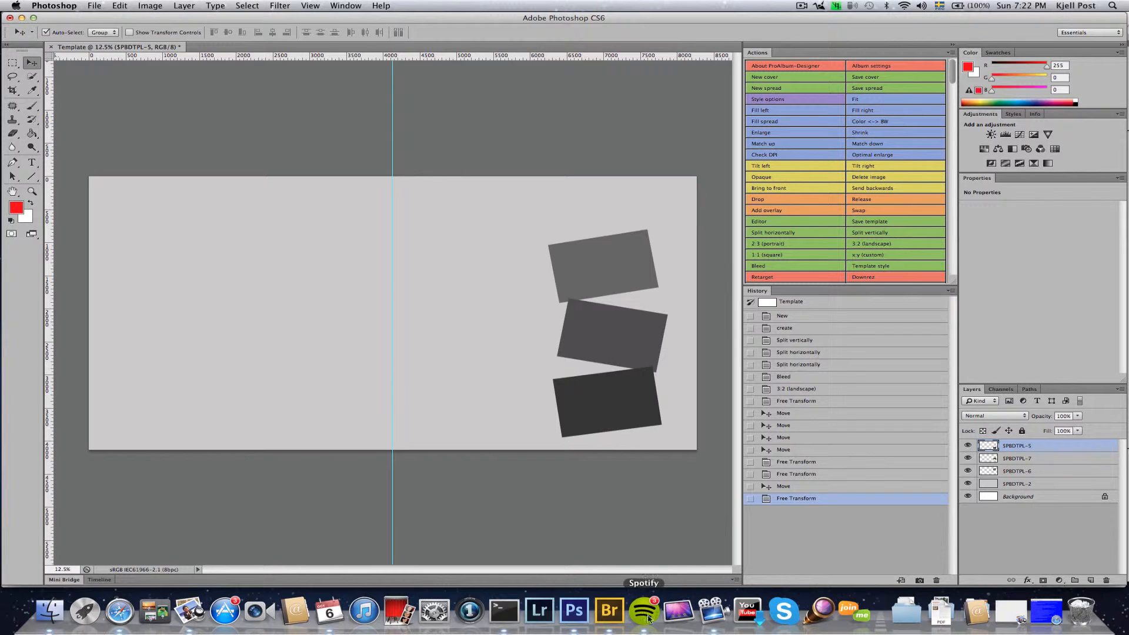
# - Switch to Adobe Bridge and populate the current ProAlbum-Designer template with the four selected photos of the boy
pyautogui.click(615, 615)
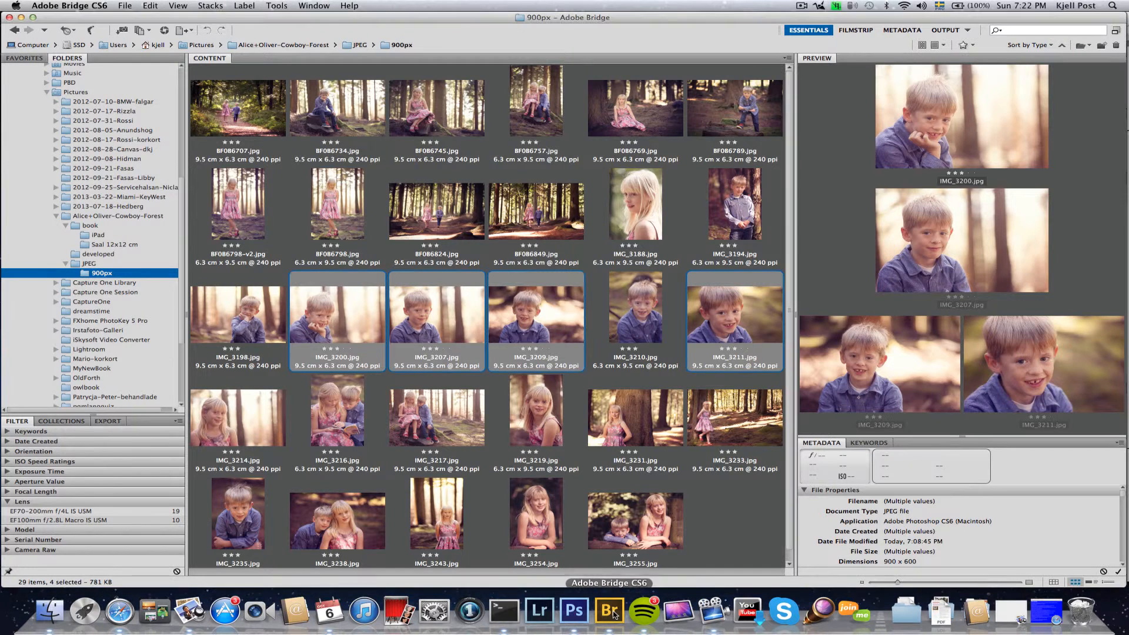
pyautogui.rightClick(552, 307)
pyautogui.moveTo(594, 281)
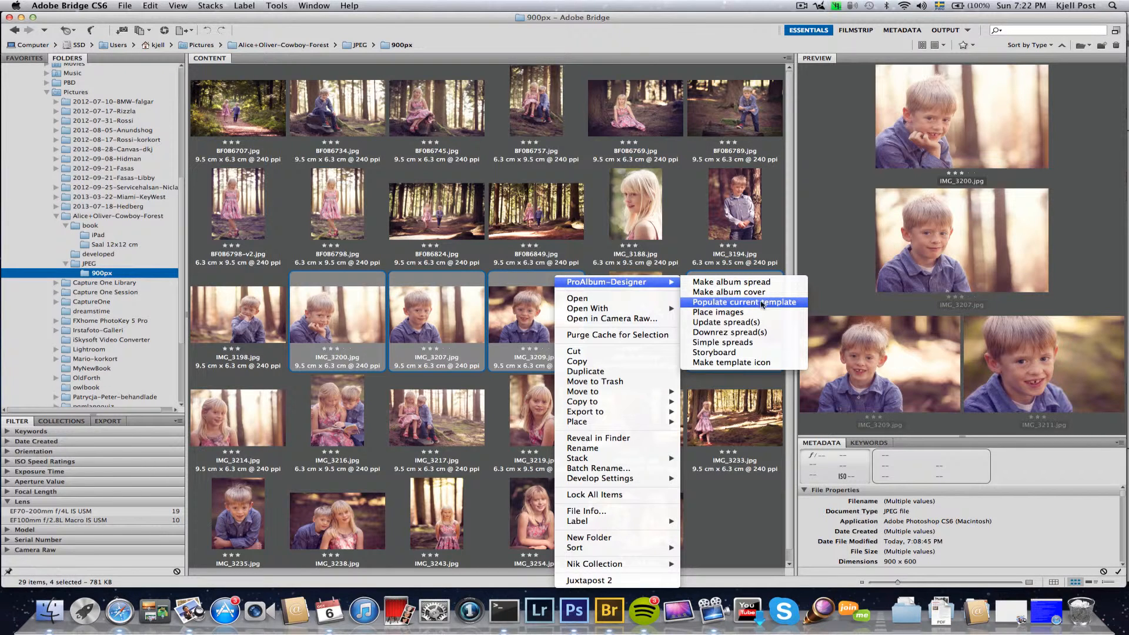
pyautogui.click(757, 303)
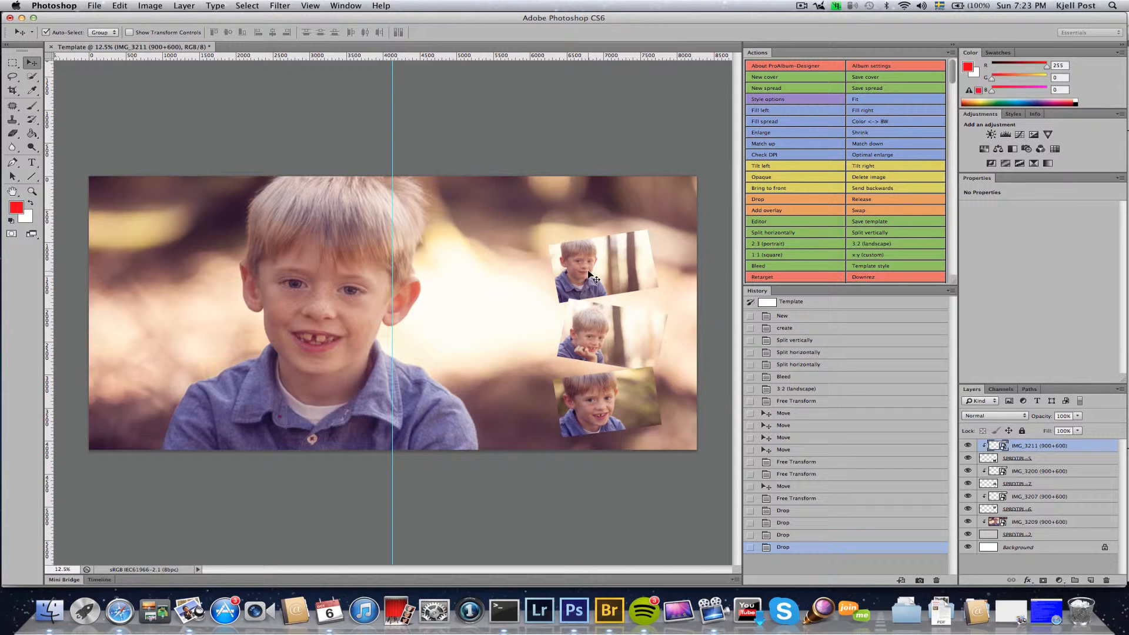
# - Swap the full-bleed background photo with the photo in the middle tilted frame
pyautogui.click(606, 334)
pyautogui.keyDown('shift'); pyautogui.click(470, 348); pyautogui.keyUp('shift')
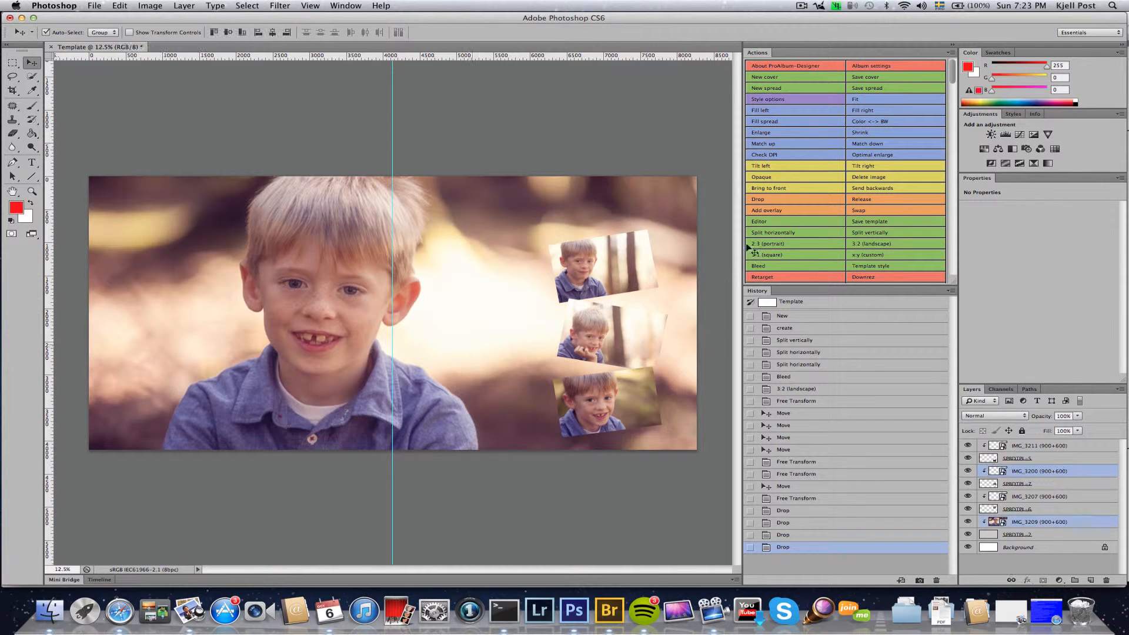
pyautogui.click(882, 211)
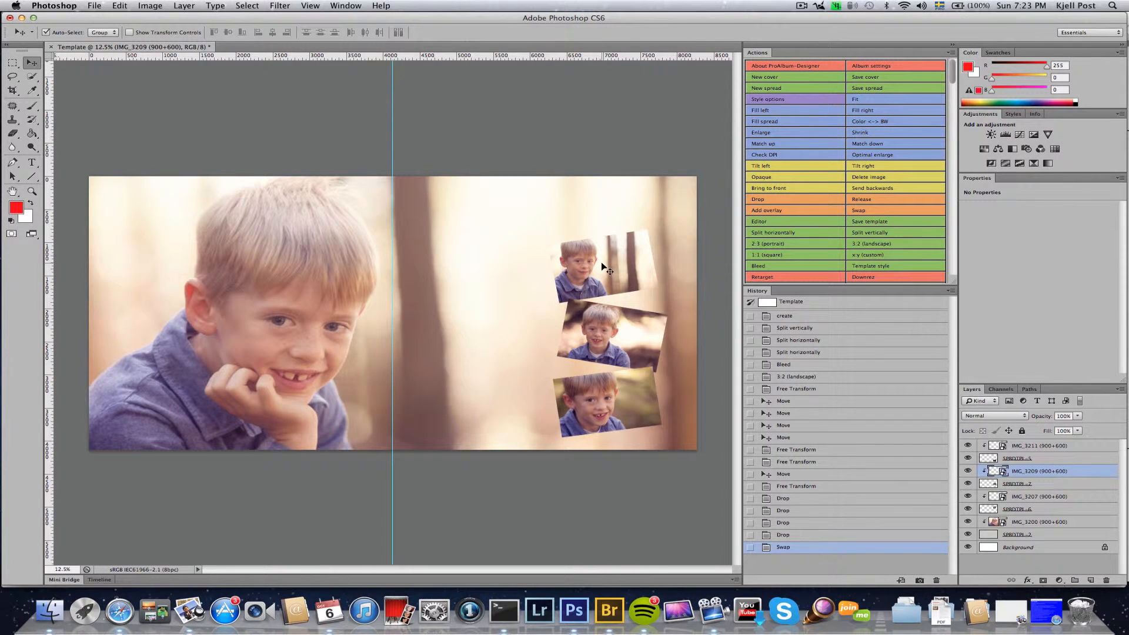
# - Apply a 5 px white border without round corners to only the three small tilted photos, and inspect their edges up close
pyautogui.keyDown('shift'); pyautogui.click(598, 330); pyautogui.keyUp('shift')
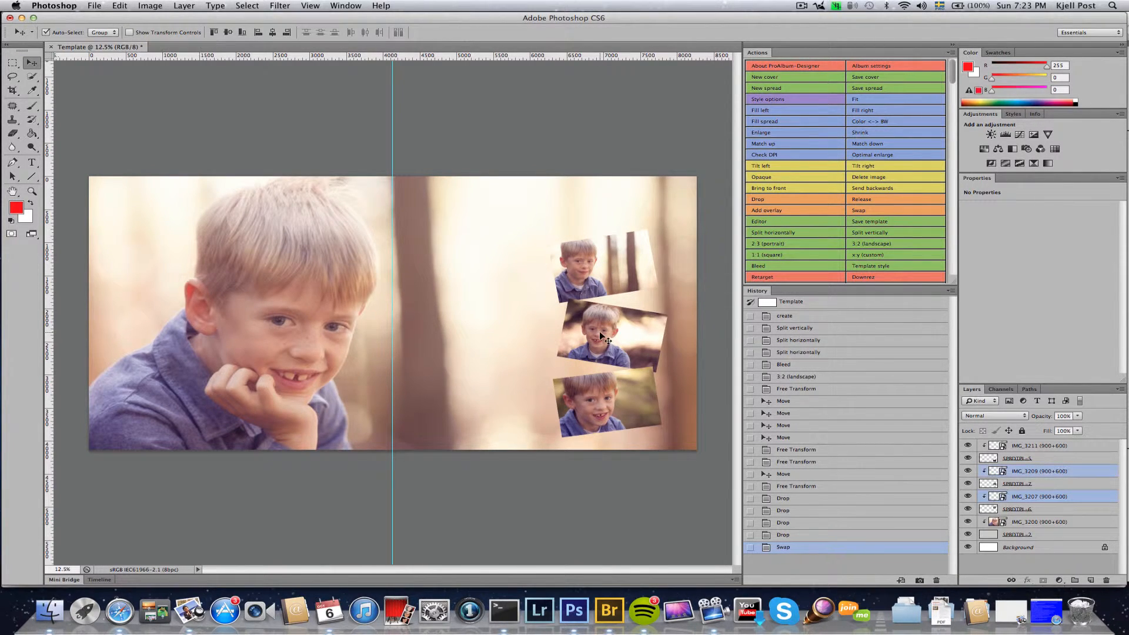
pyautogui.keyDown('shift'); pyautogui.click(612, 391); pyautogui.keyUp('shift')
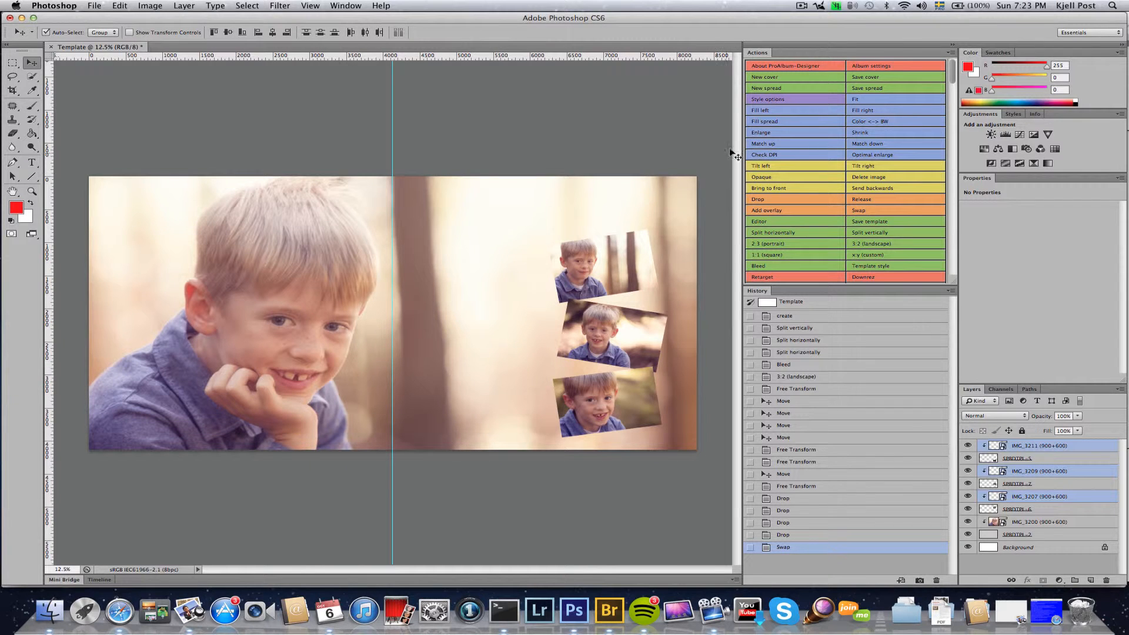
pyautogui.click(767, 99)
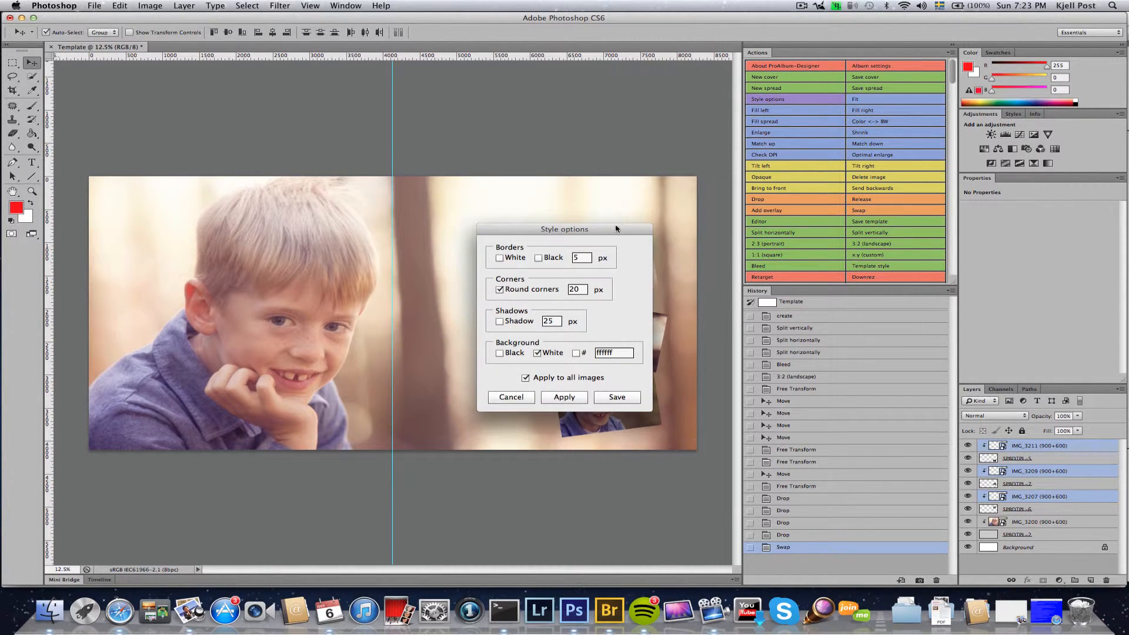
pyautogui.moveTo(612, 232); pyautogui.dragTo(477, 87)
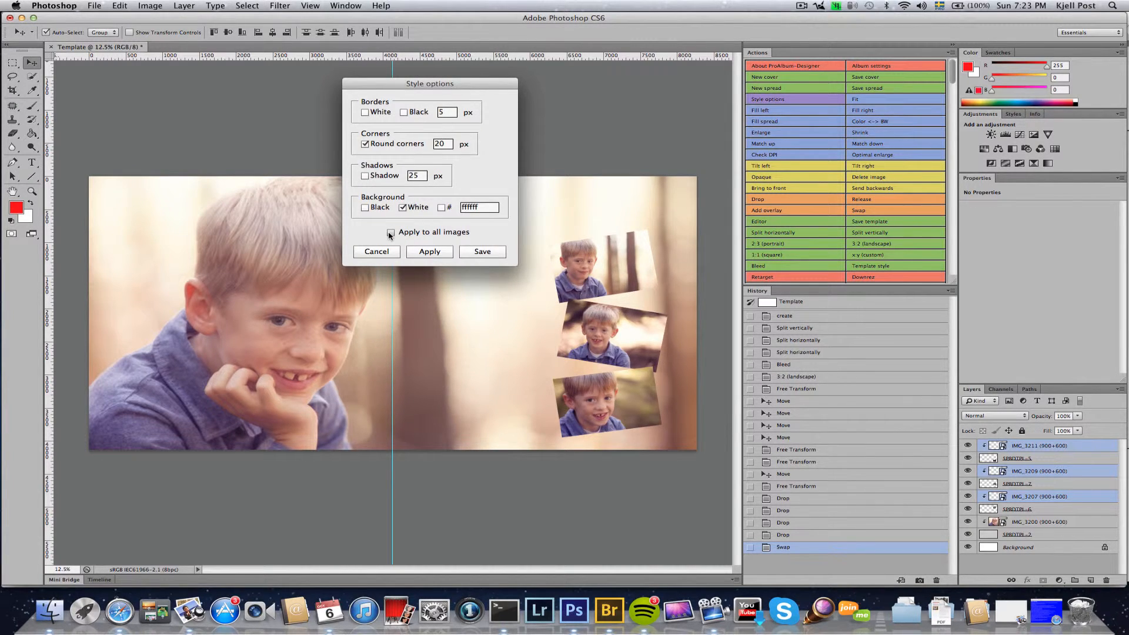
pyautogui.click(365, 144)
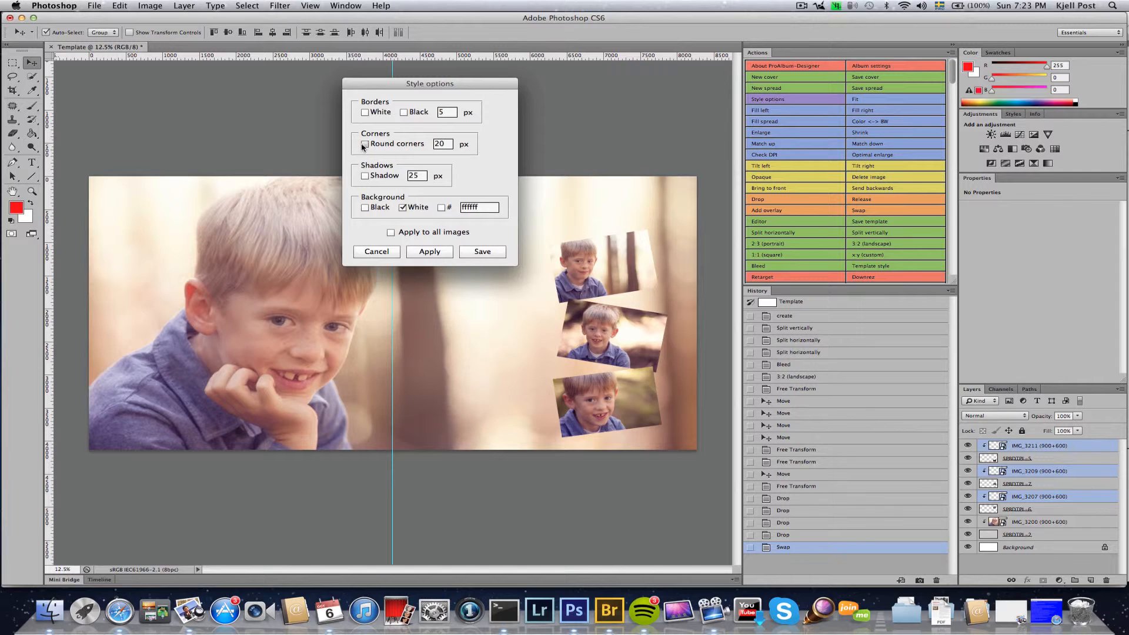
pyautogui.click(364, 113)
pyautogui.click(435, 254)
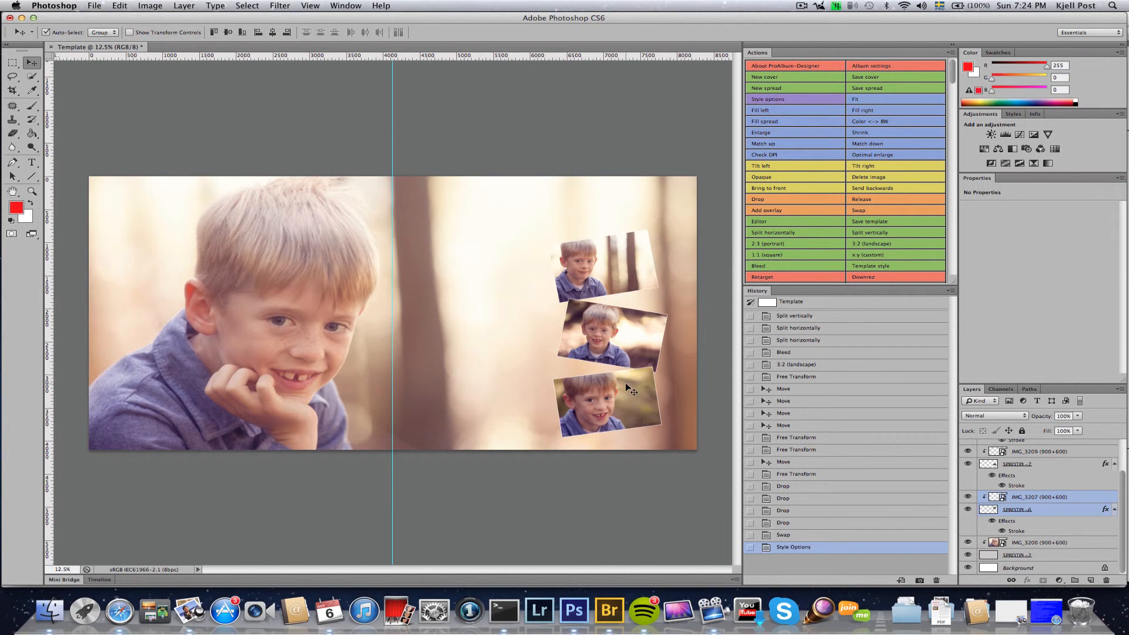
pyautogui.scroll(5, 626, 382)
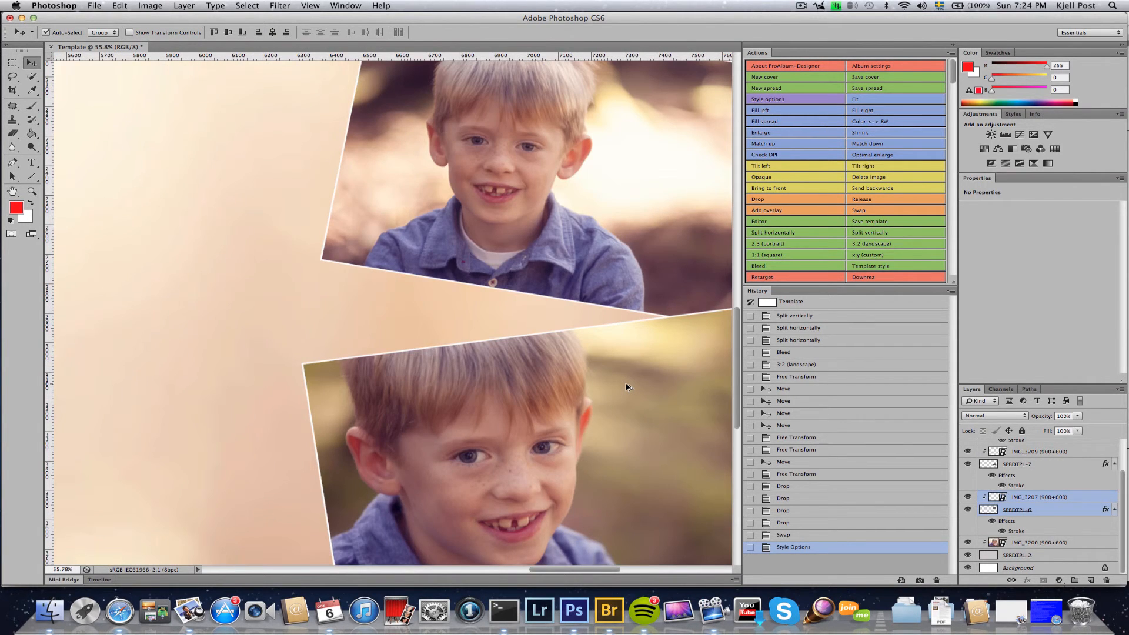
pyautogui.scroll(-5, 626, 382)
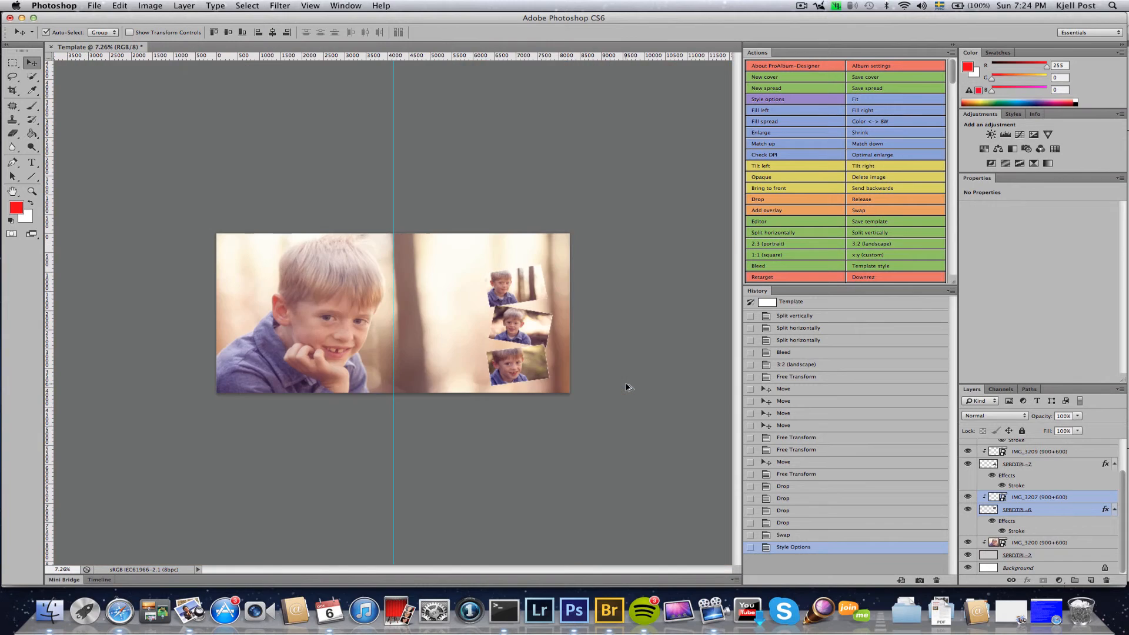